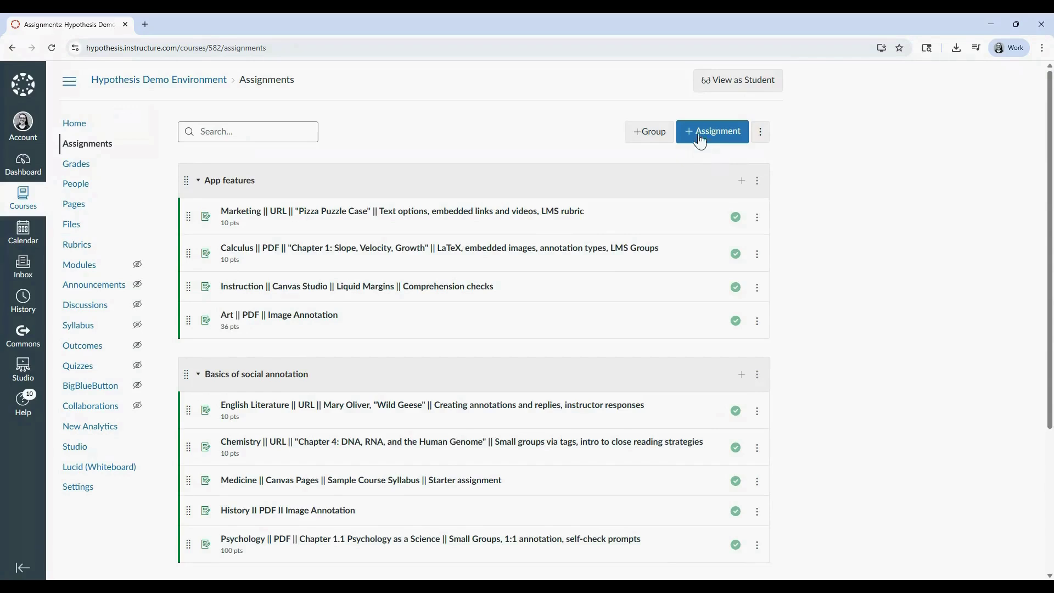
Create a new assignment named 'Sample Assignment' with the General Annotation Assignment instructions pasted as its description.
left_click(701, 134)
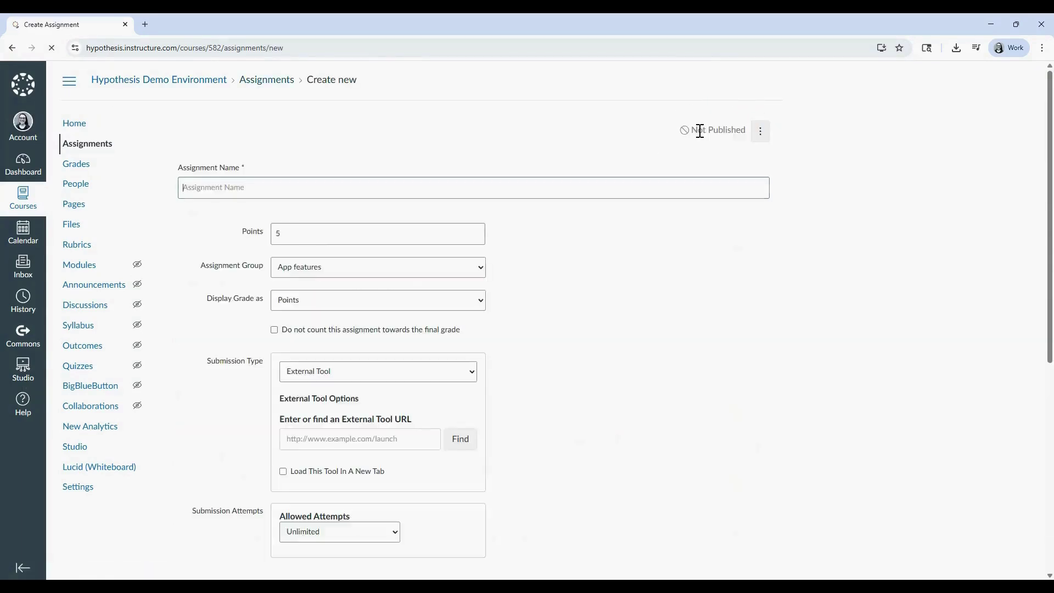
type("S")
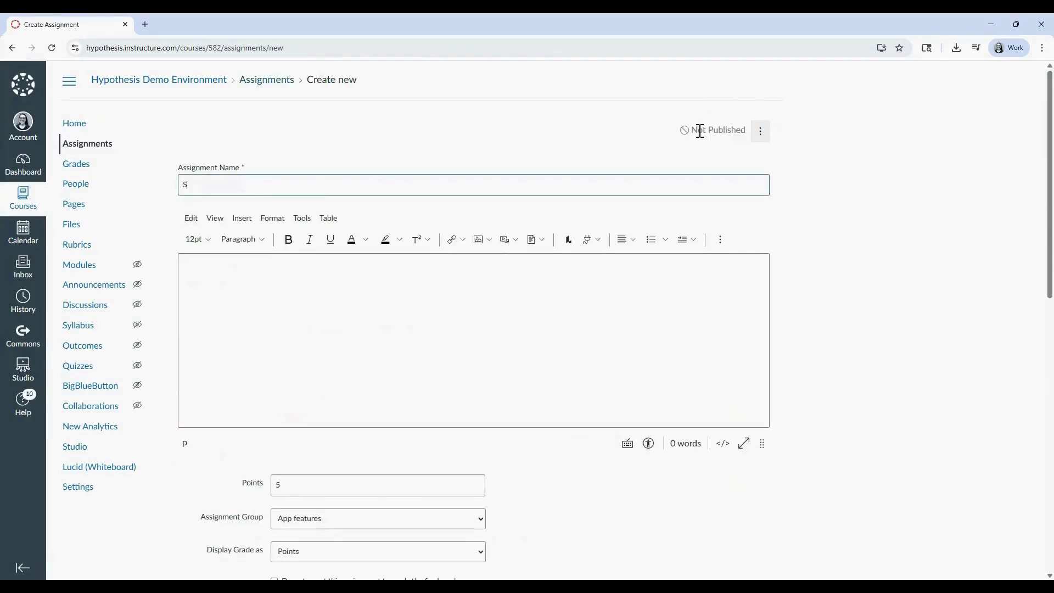
type("ample ")
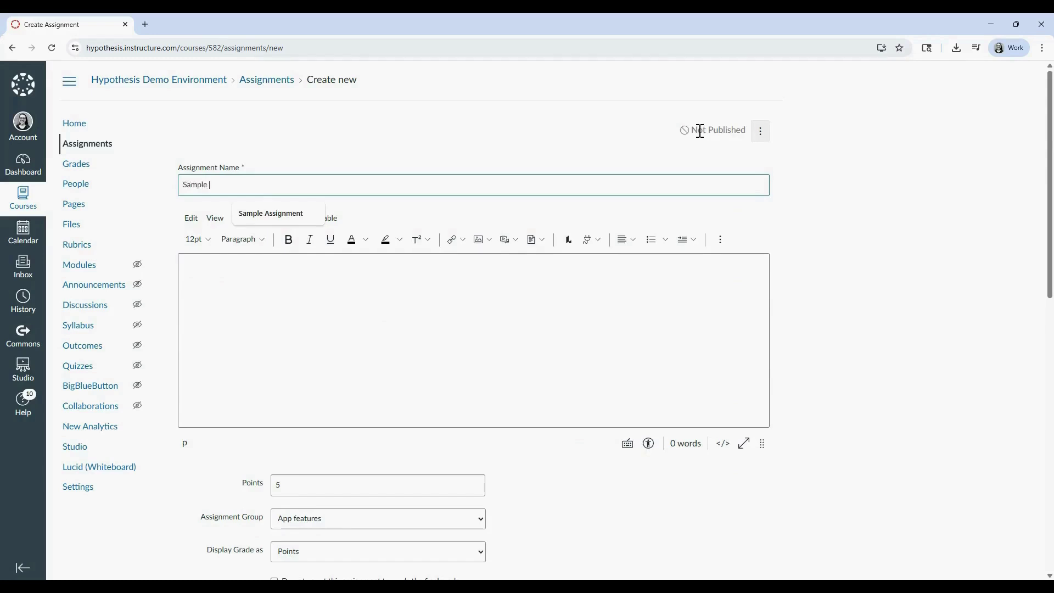
type("Assignment")
left_click(624, 273)
key("ctrl+v")
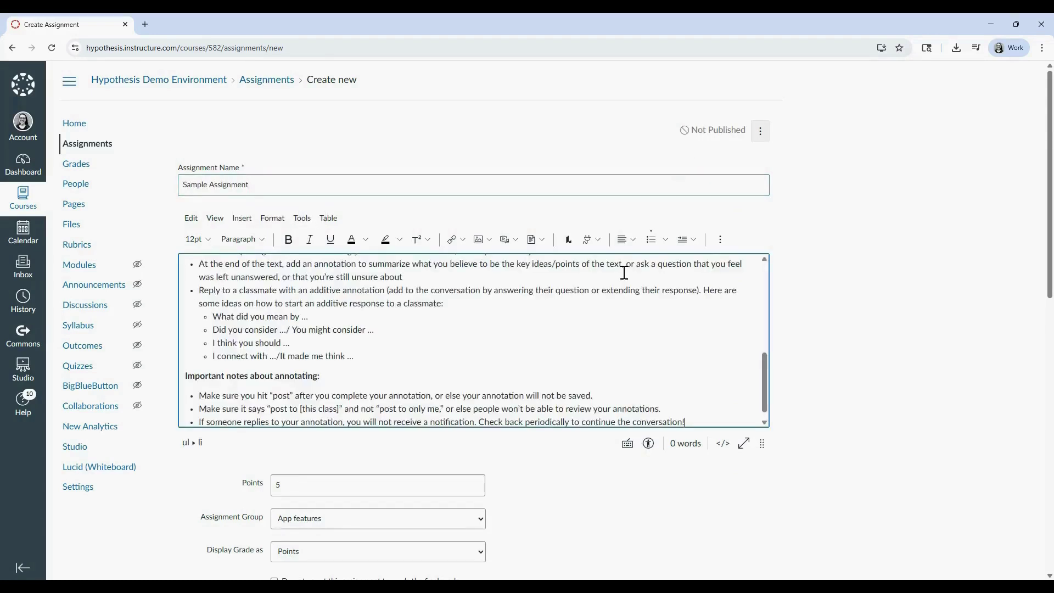
scroll(633, 275, "up", 8)
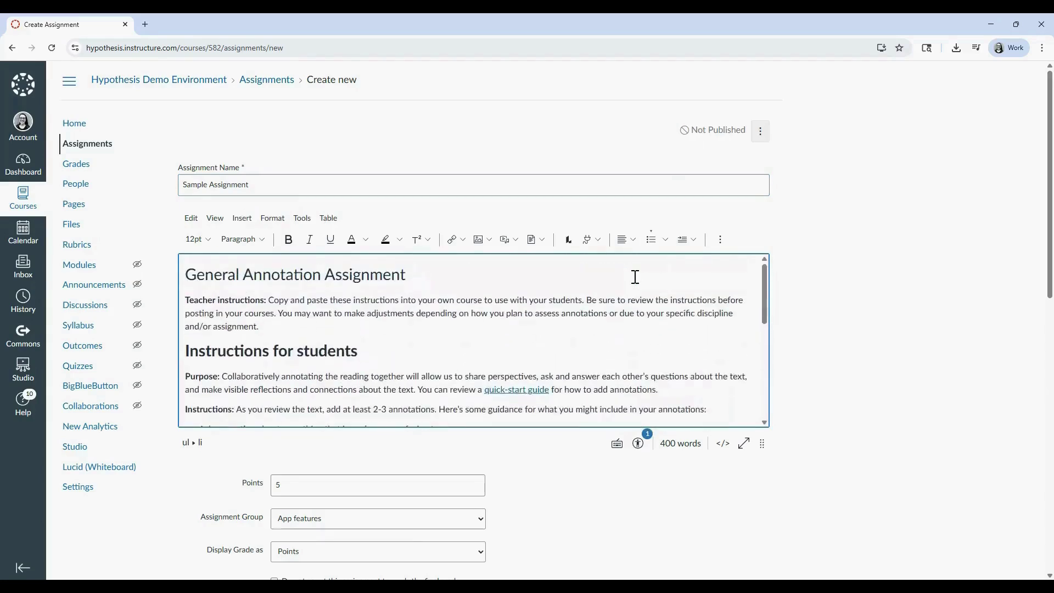
scroll(848, 287, "down", 5)
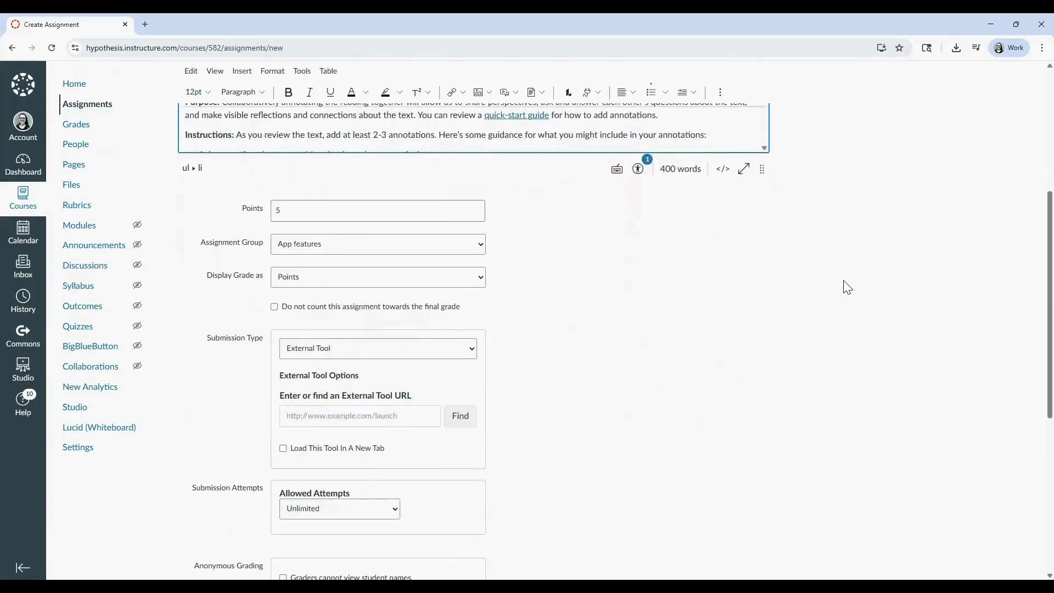
Change the assignment's points from 5 to 10.
double_click(279, 212)
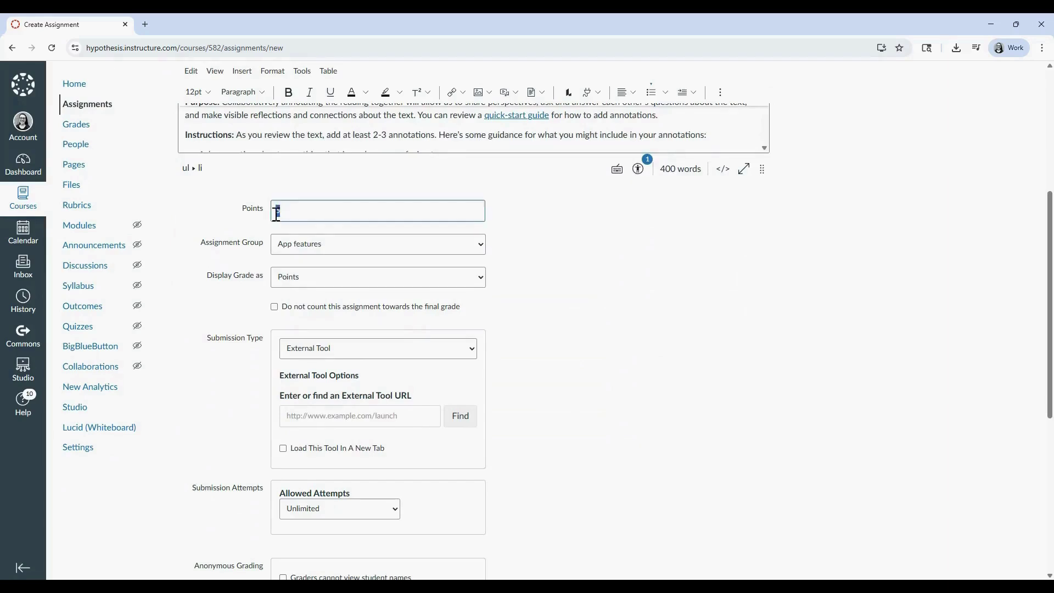
type("10")
left_click(559, 267)
Keep External Tool as the submission type and bring up the Configure External Tool list.
scroll(493, 314, "down", 1)
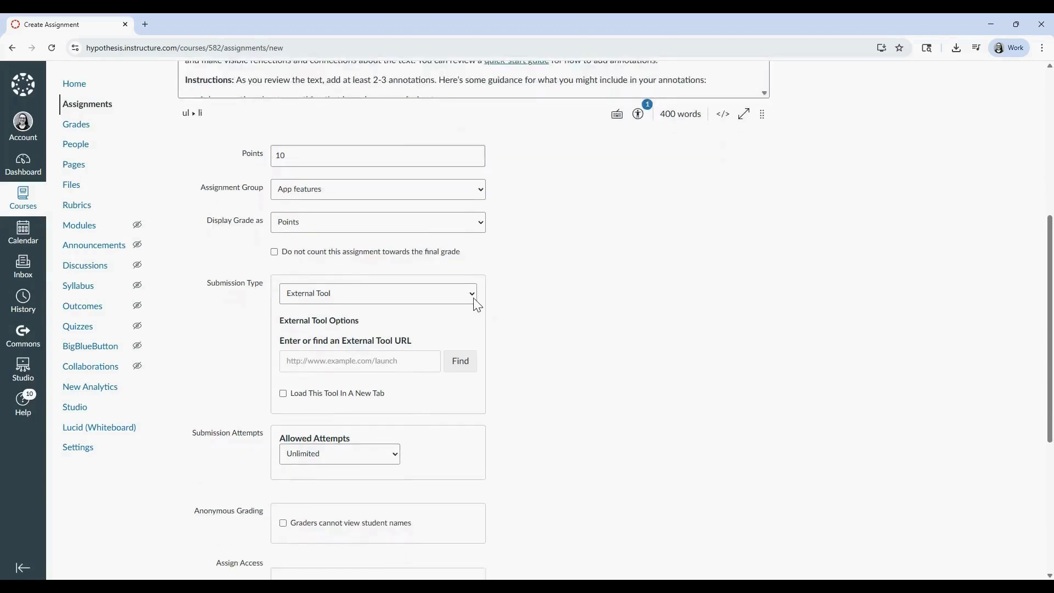
left_click(473, 296)
left_click(464, 356)
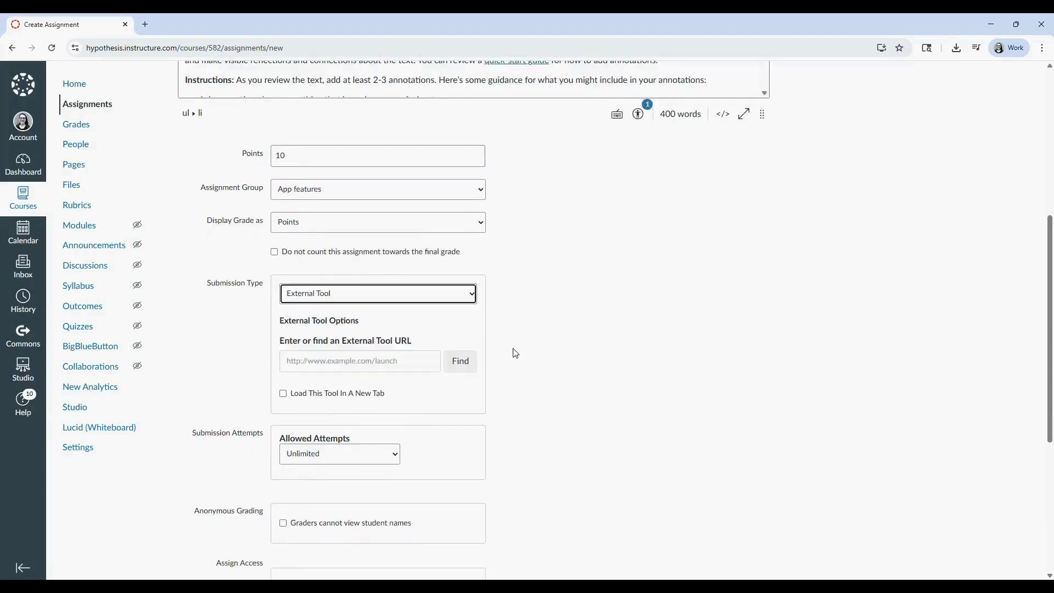
scroll(516, 353, "down", 3)
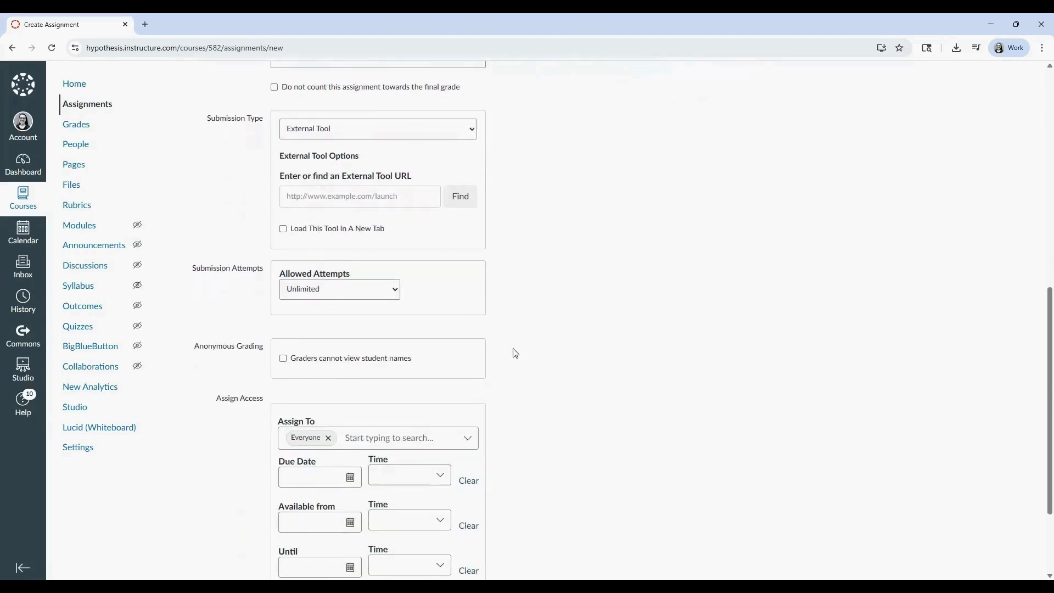
left_click(466, 199)
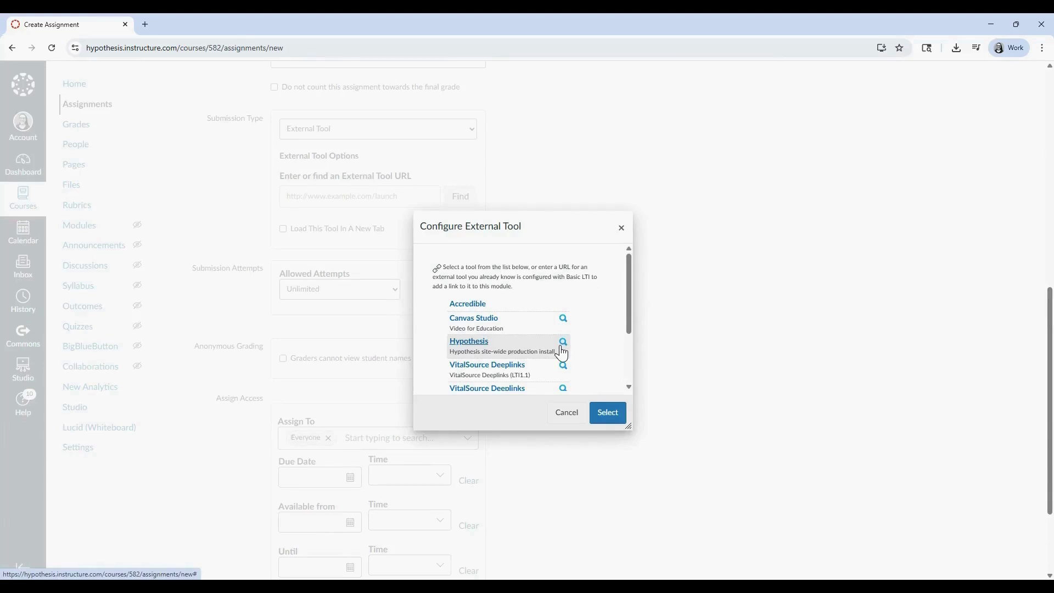
Pick Hypothesis from the external tool list to show its content source options.
left_click(562, 353)
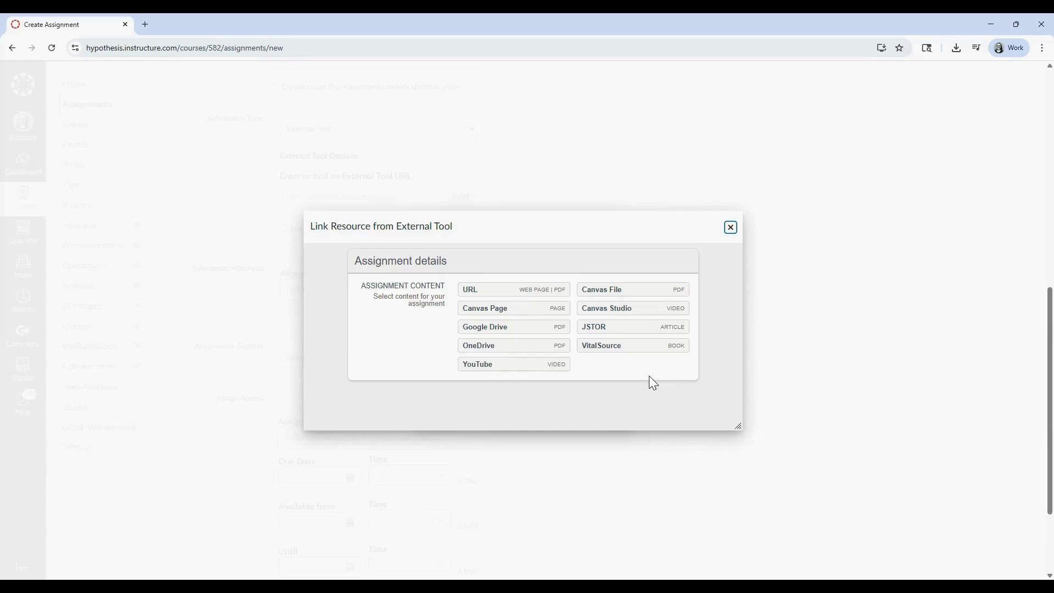
Choose the Canvas file '2 Schmitter and Karl 1991, What Democracy is and is not.pdf' from the _Sample PDF folder.
left_click(639, 298)
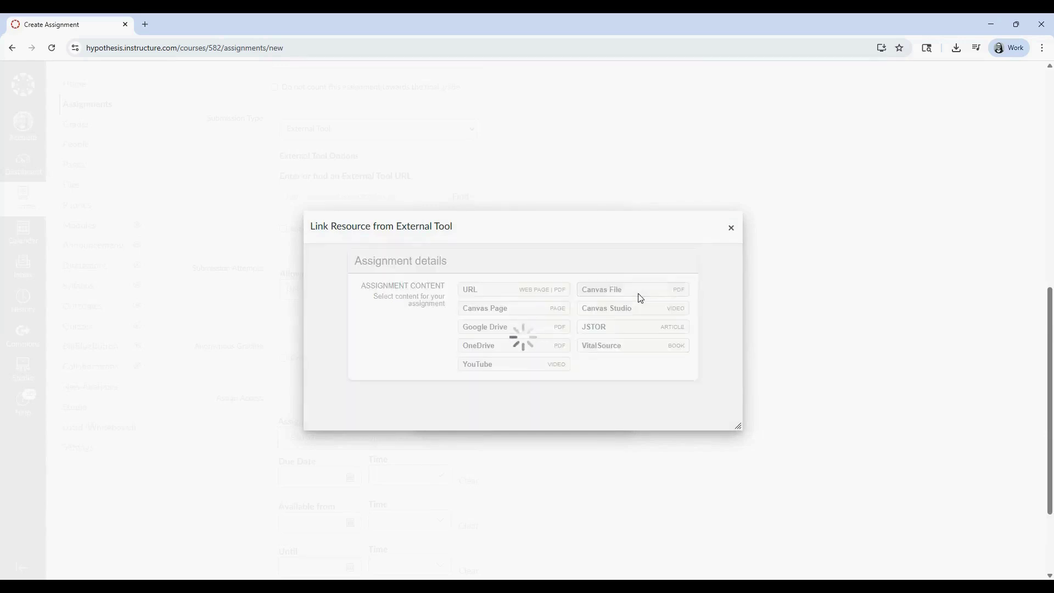
scroll(615, 361, "down", 2)
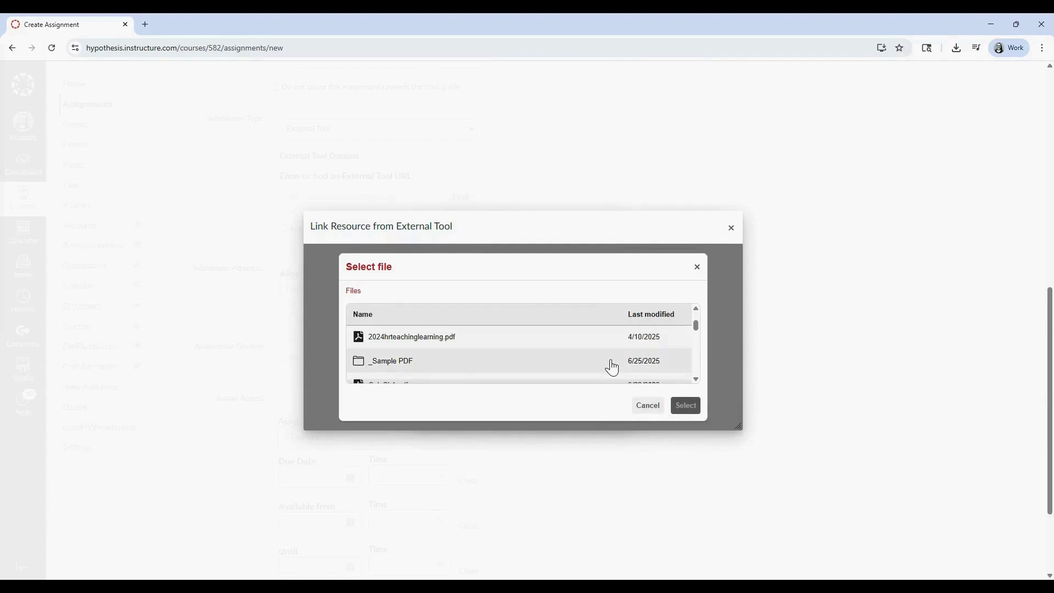
left_click(612, 366)
double_click(612, 367)
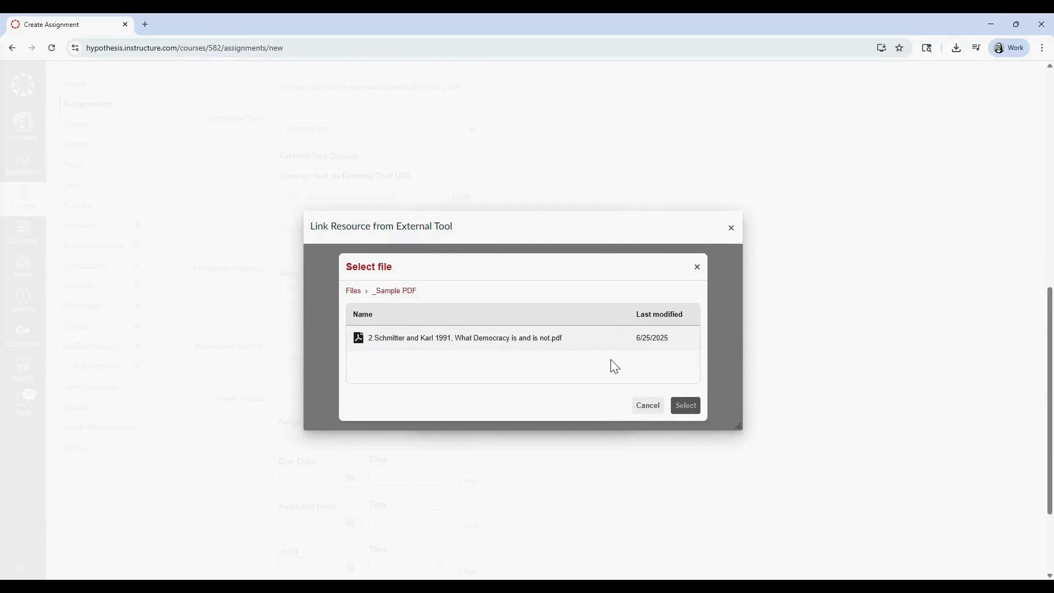
left_click(617, 341)
left_click(685, 409)
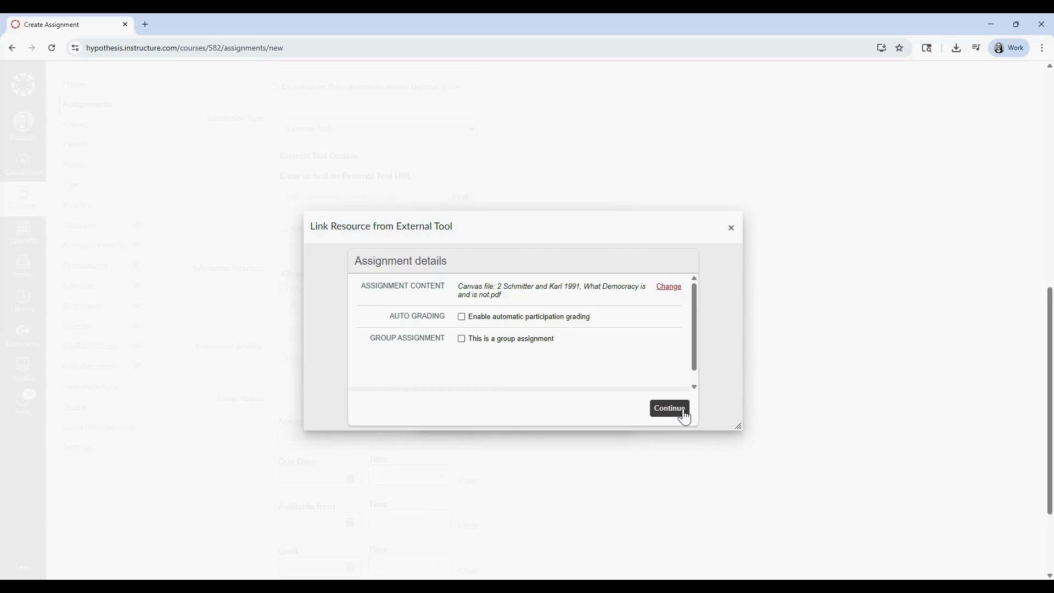
Link the Hypothesis launch URL to the assignment and enable Load This Tool In A New Tab.
left_click(682, 410)
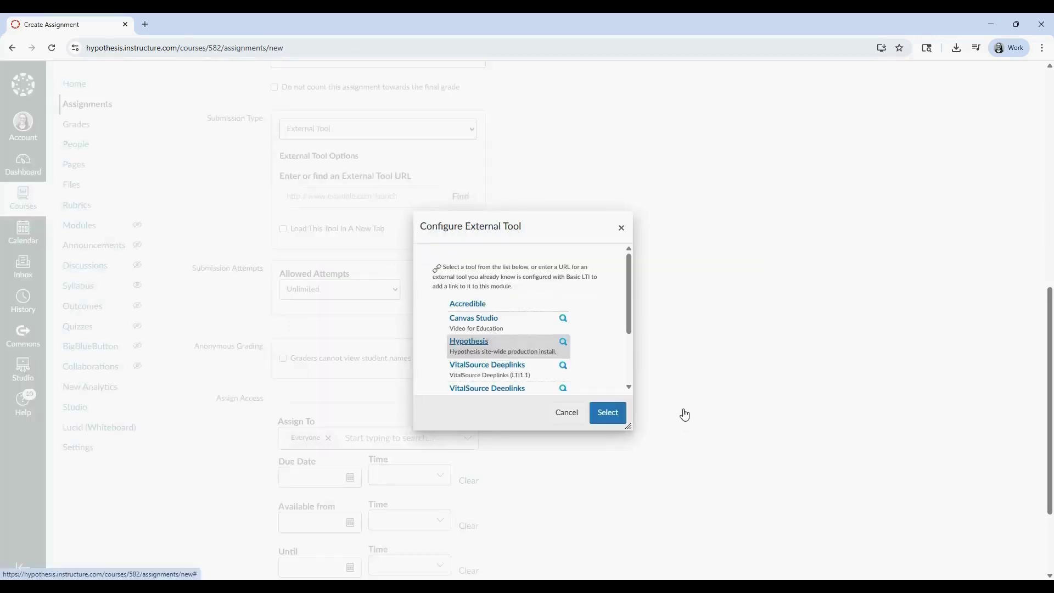
left_click(607, 413)
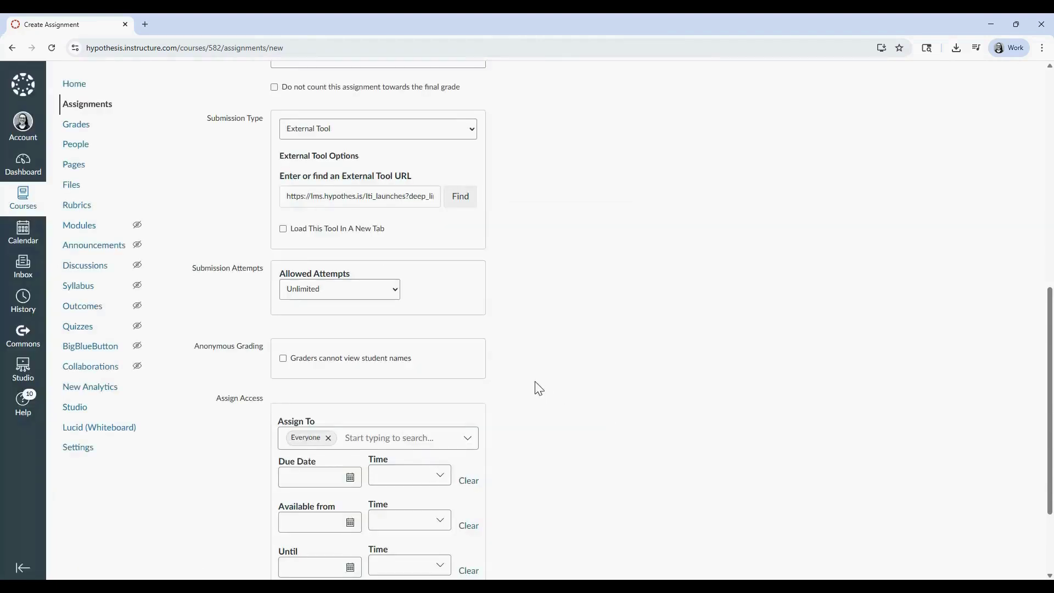
left_click(392, 236)
scroll(527, 255, "down", 1)
scroll(528, 257, "down", 1)
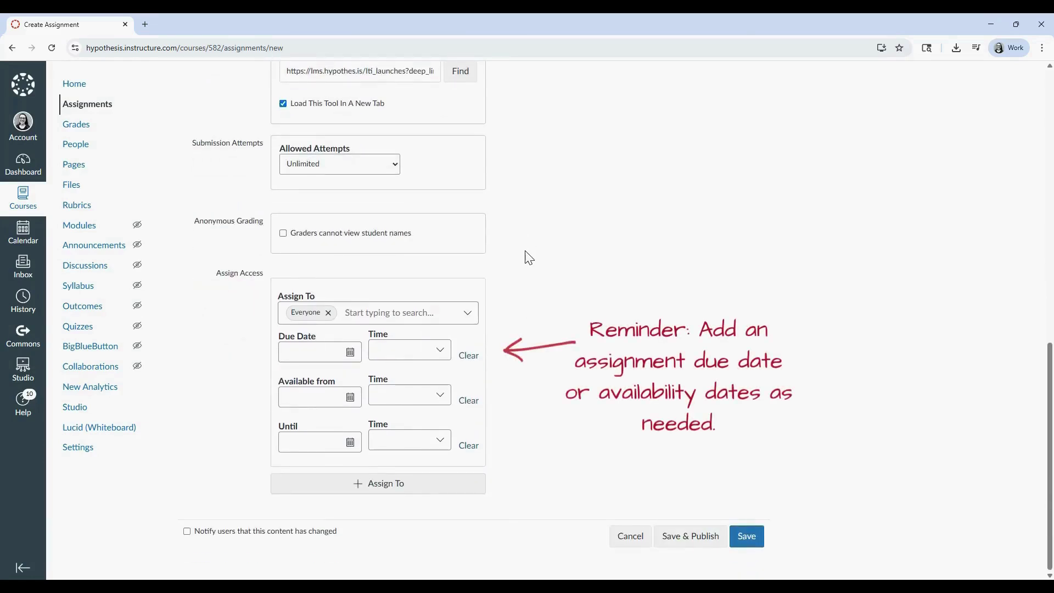
Save and publish Sample Assignment, then launch it in a new Hypothesis tab.
left_click(678, 538)
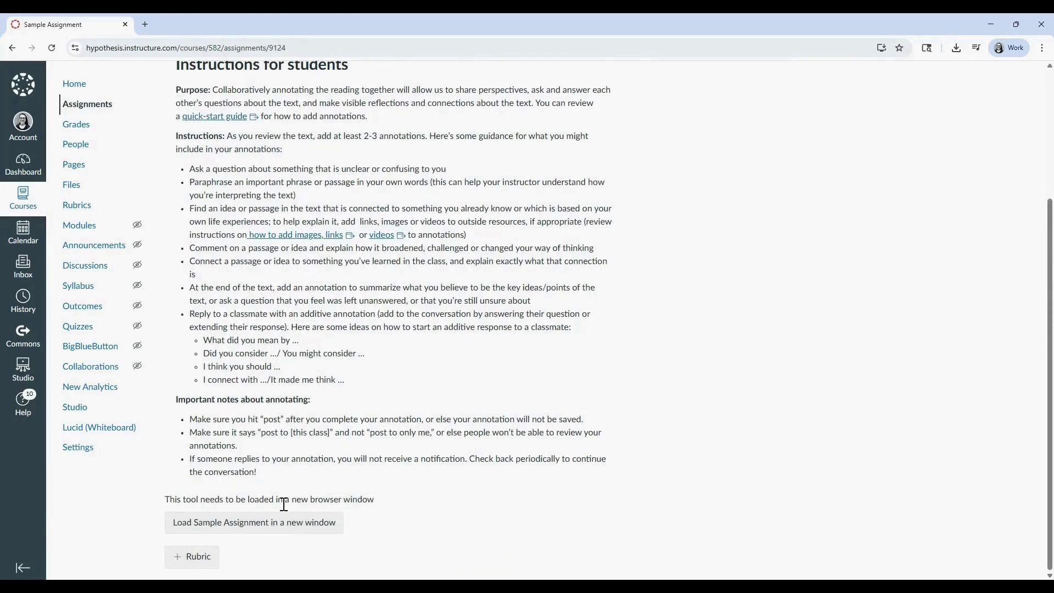
left_click(284, 529)
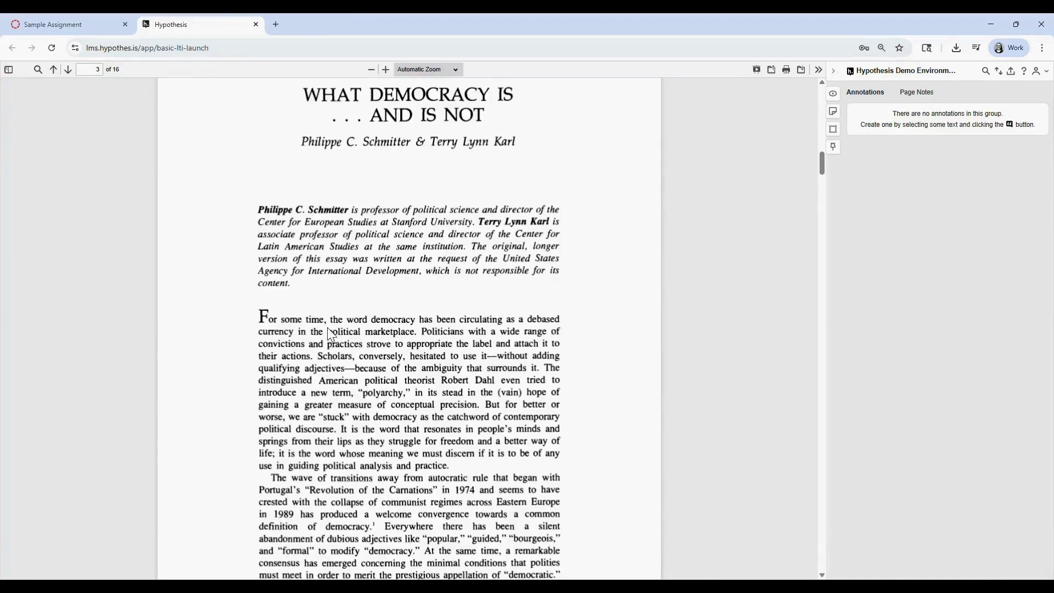
Annotate 'political marketplace' with: Why do the authors use the word "marketplace" here?
left_click_drag(328, 332, 416, 332)
left_click(391, 357)
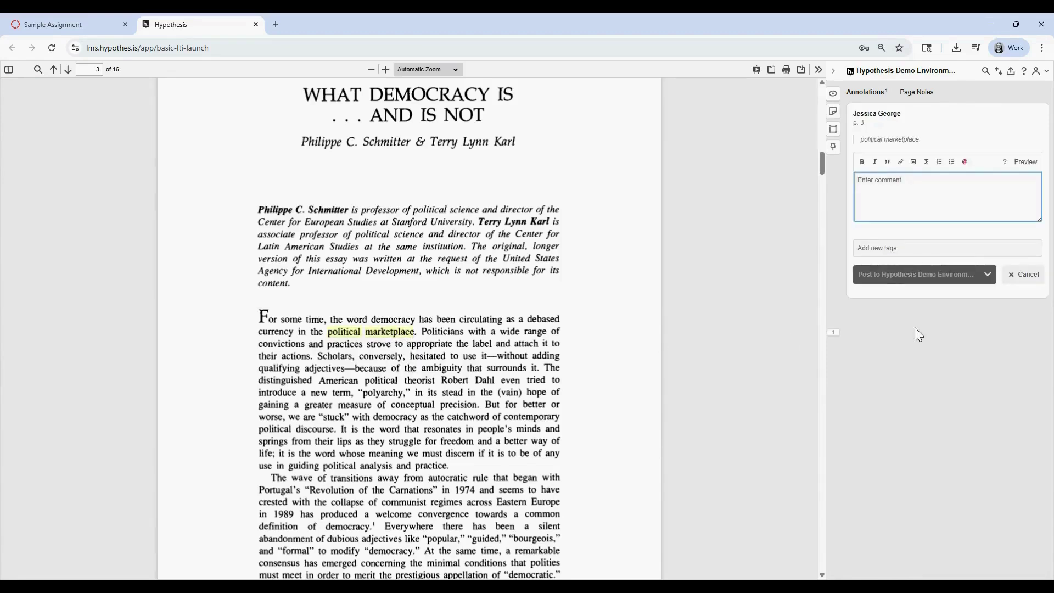
type("Why do the a")
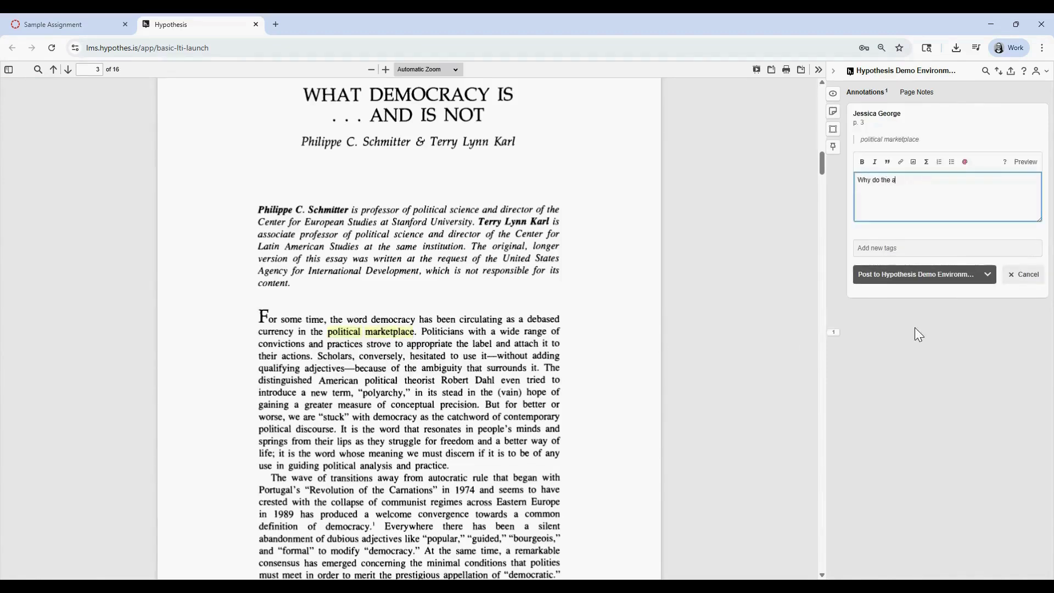
type("uthors use the word \"marketplace\" here?")
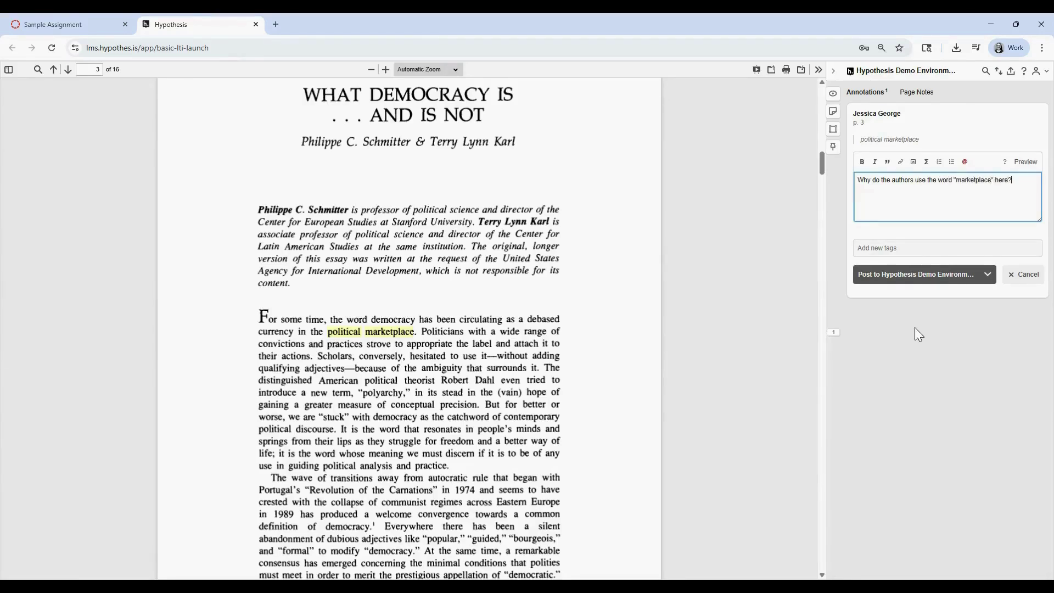
left_click(898, 278)
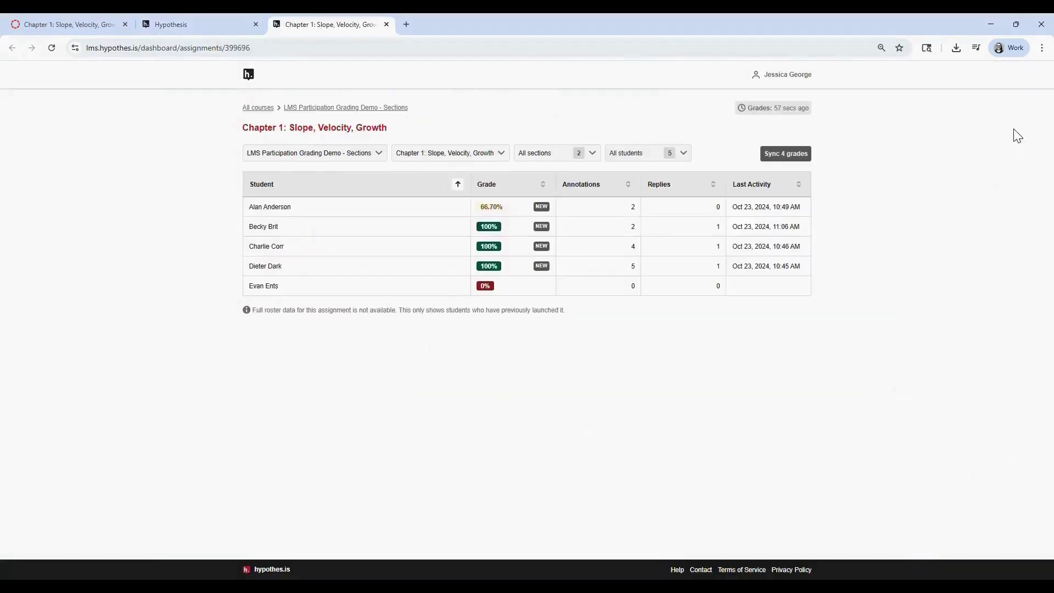
Sync the 4 student grades for Chapter 1: Slope, Velocity, Growth to the gradebook.
left_click(797, 160)
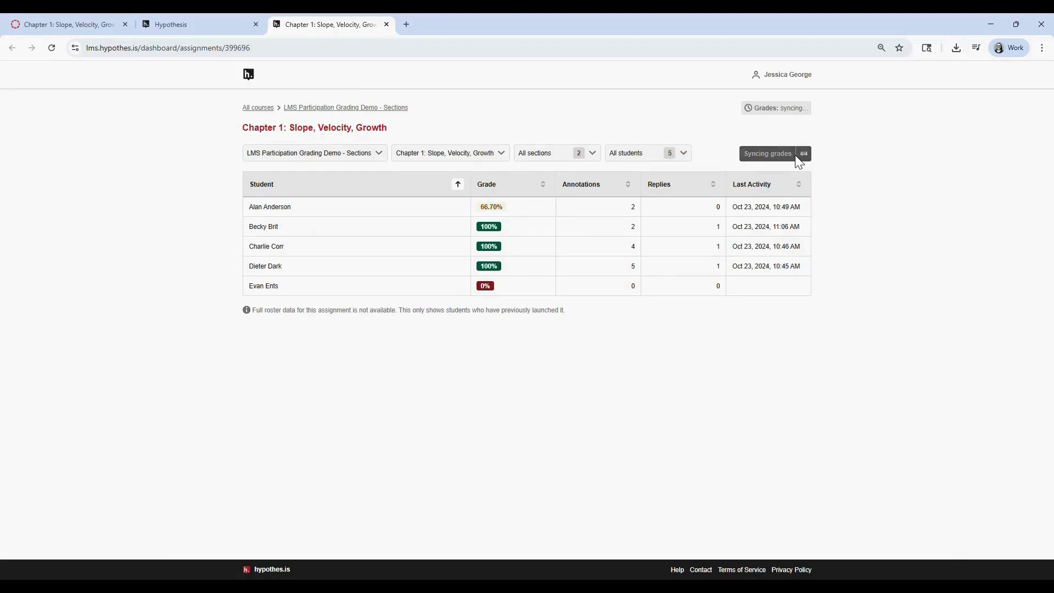